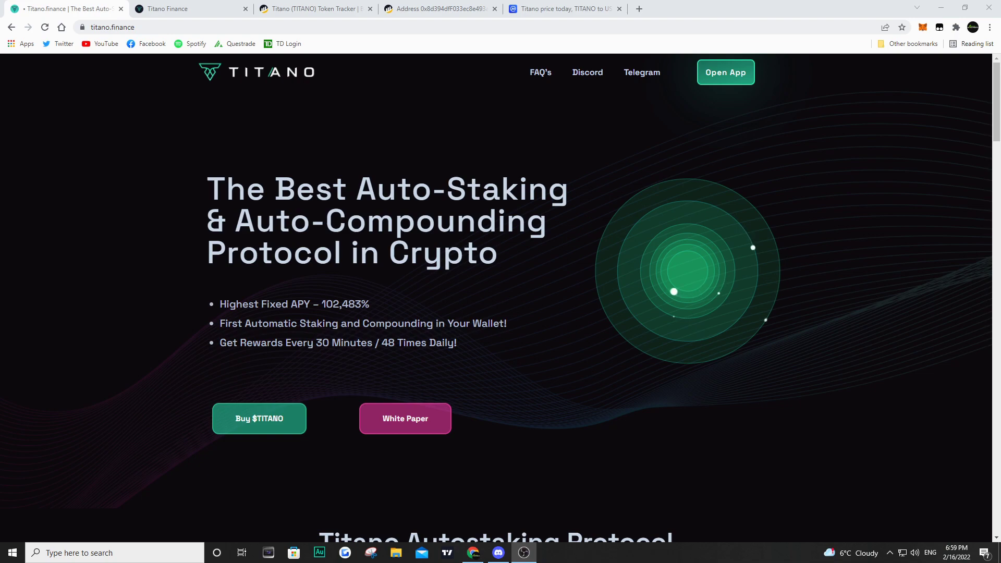
- In Discord #announcements, highlight the sentences about relaunching the PLAY contract and the Certik audit
click(500, 553)
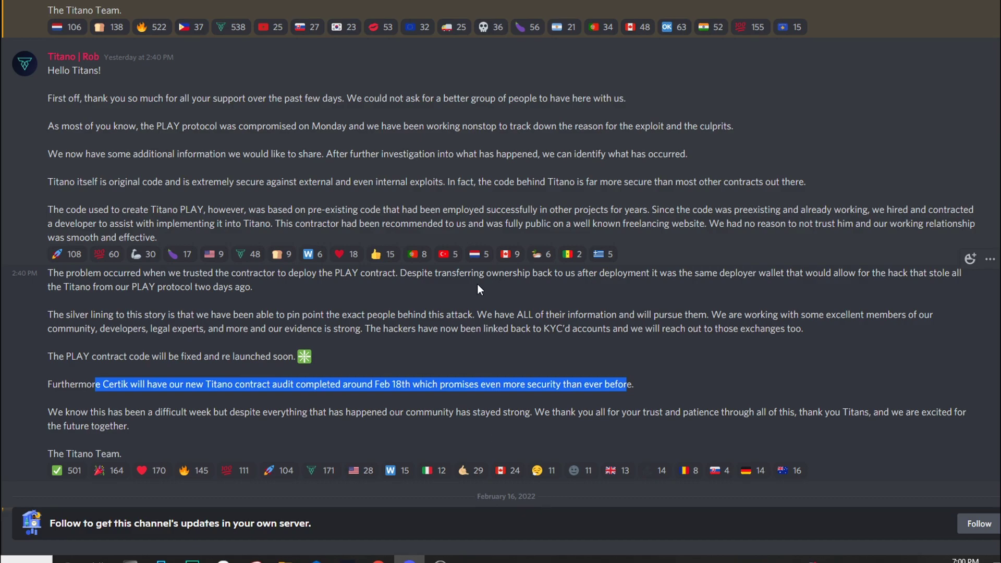
click(406, 275)
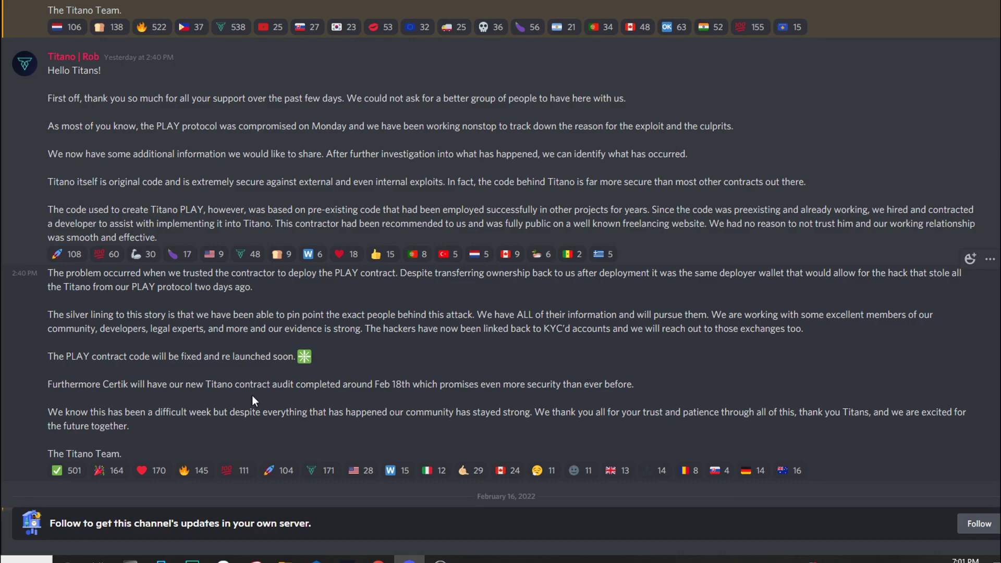
drag(86, 356, 311, 362)
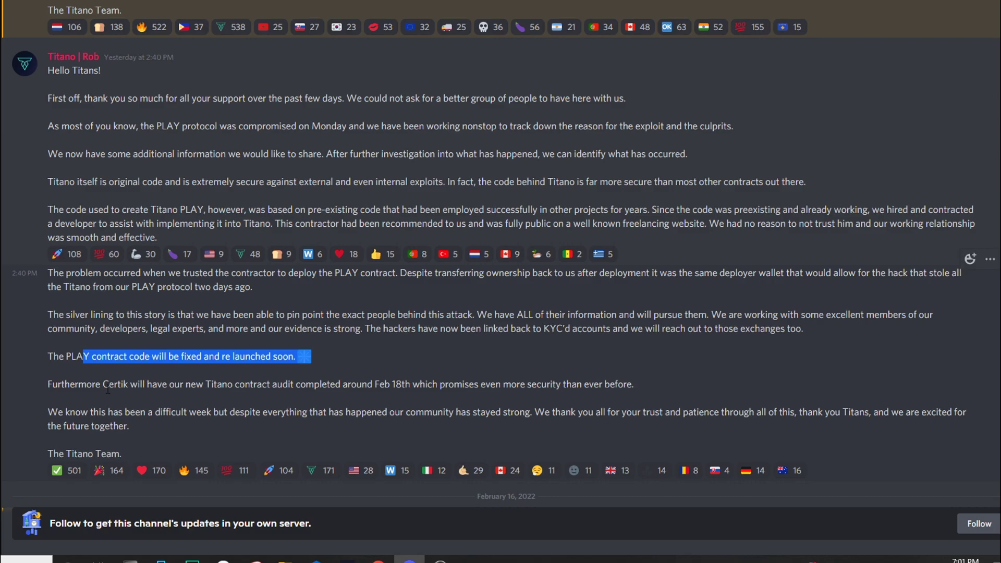
drag(103, 384, 422, 389)
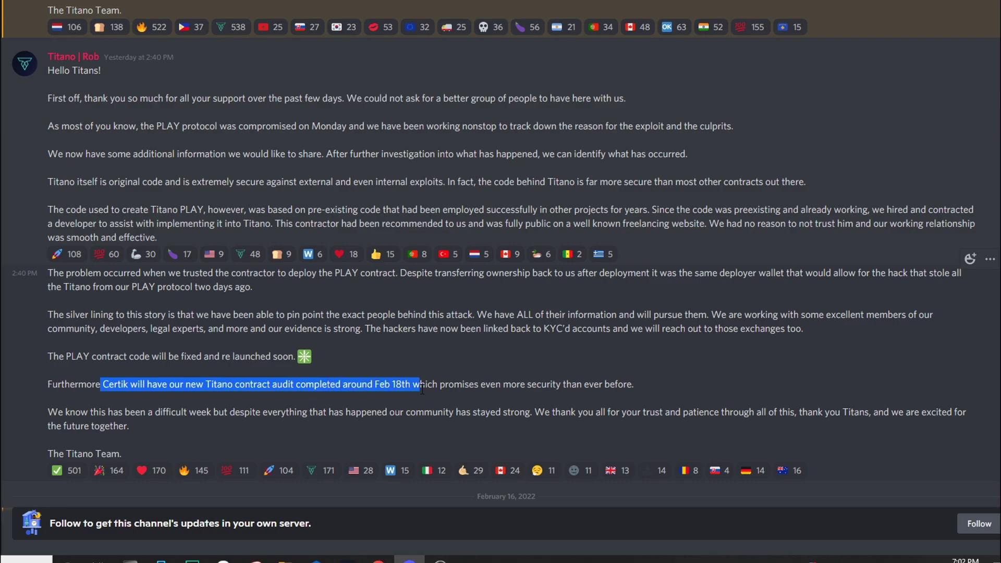
drag(422, 388, 608, 386)
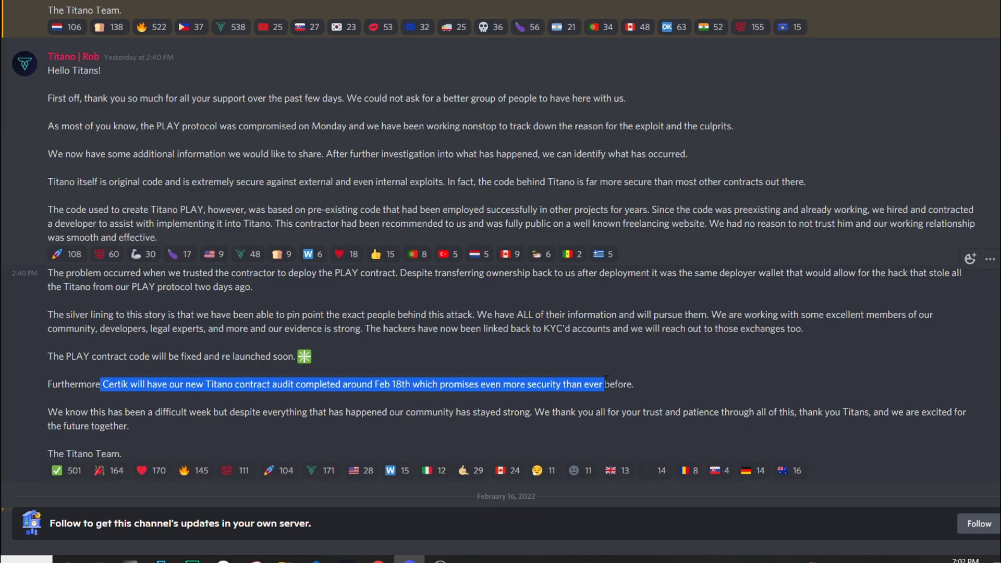
scroll(607, 367, down, 5)
scroll(609, 352, down, 3)
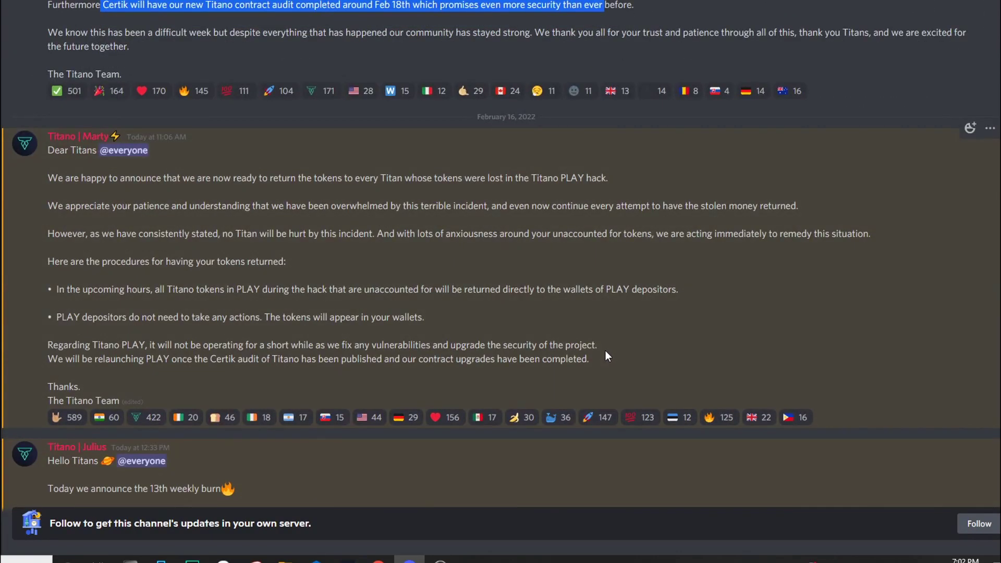
- Highlight the announcement and first bullet saying lost PLAY tokens will be returned
mouse_move(296, 273)
drag(179, 178, 588, 178)
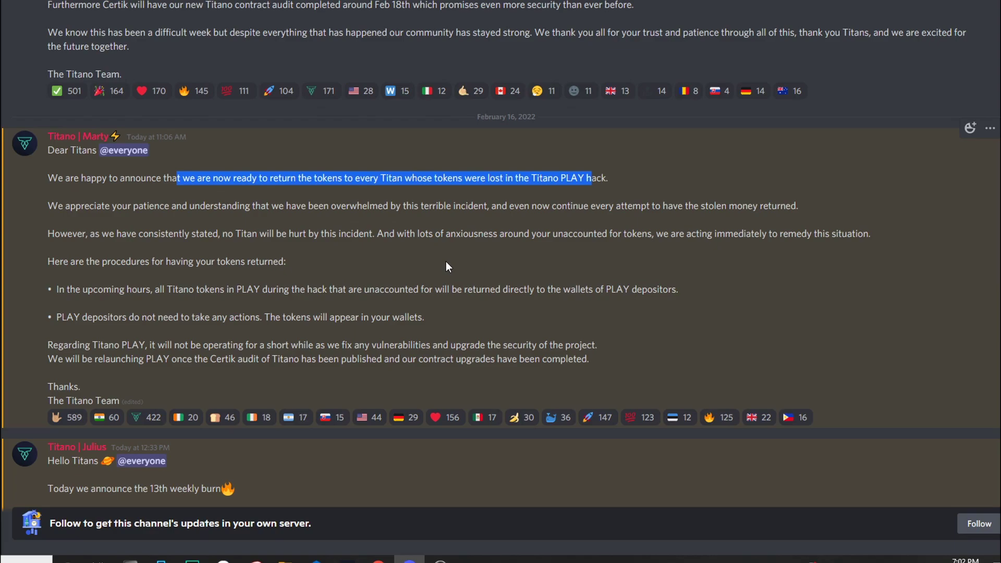
click(319, 294)
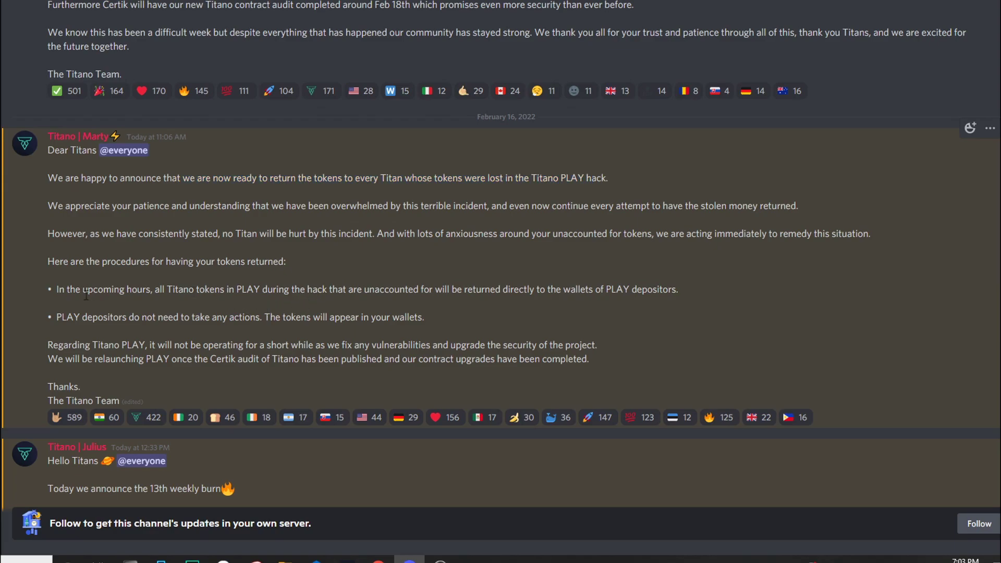
drag(83, 290, 298, 293)
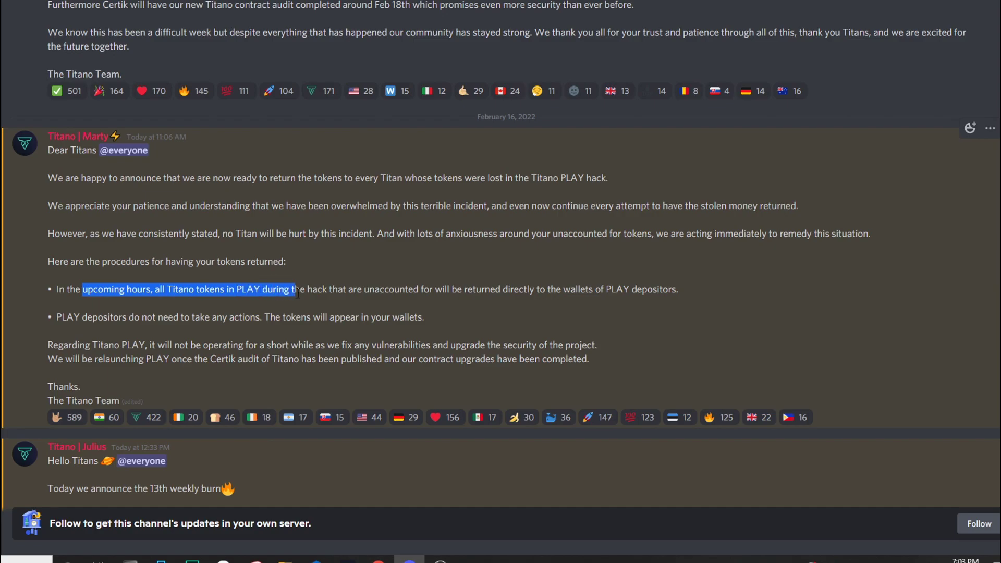
drag(298, 292, 554, 294)
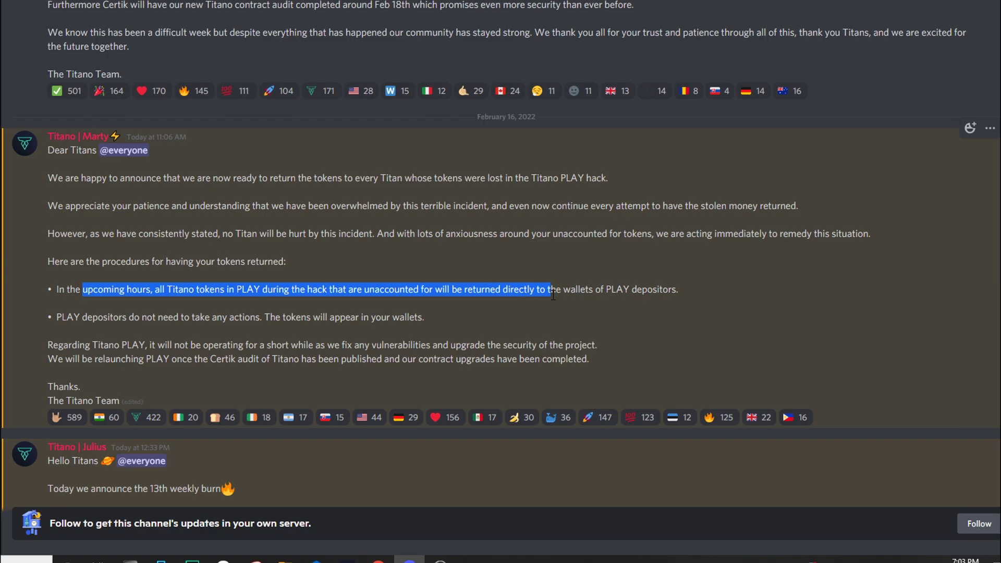
- Highlight the bullet saying depositors need no action, then return to the Titano homepage
drag(127, 317, 97, 316)
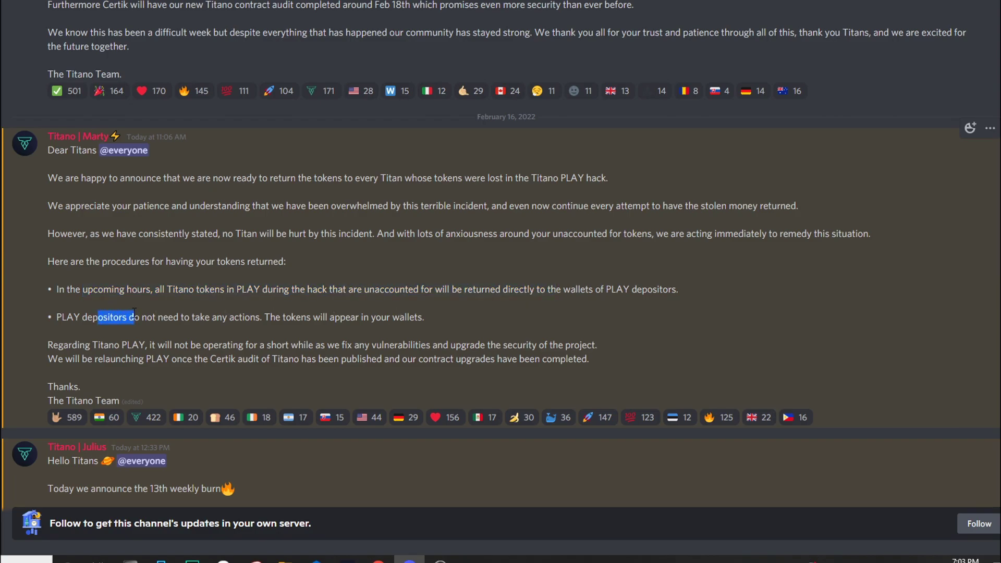
drag(130, 316, 387, 318)
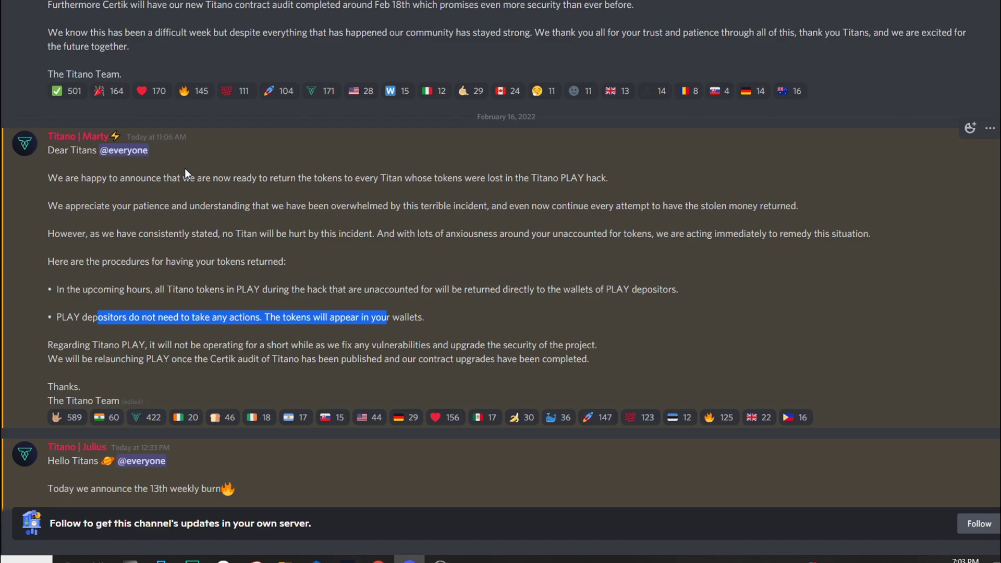
click(474, 553)
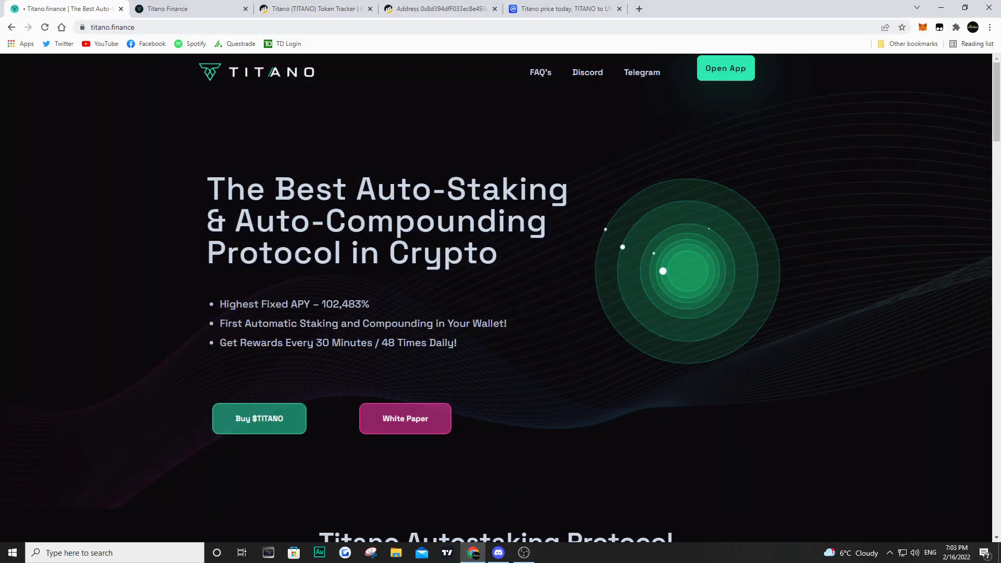
- Highlight the 1,000 TITANO incoming BEP-20 transfer on the wallet page, then view the Titano dashboard
click(313, 9)
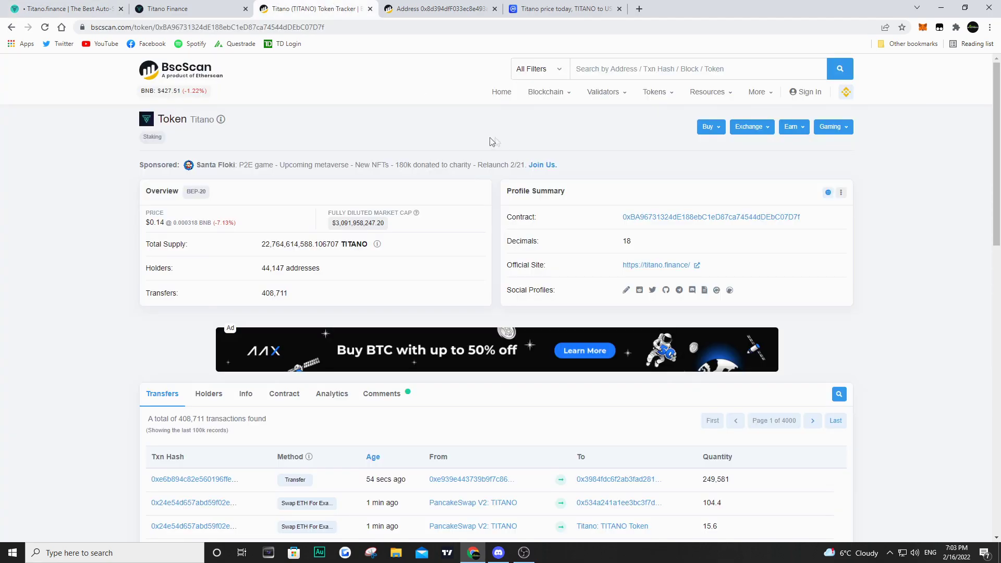
click(444, 9)
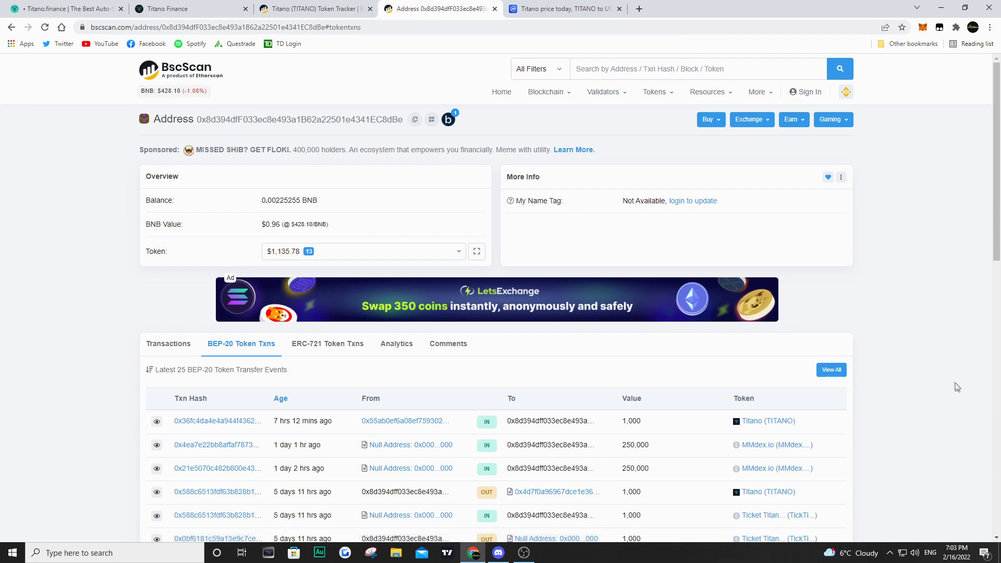
scroll(926, 352, down, 3)
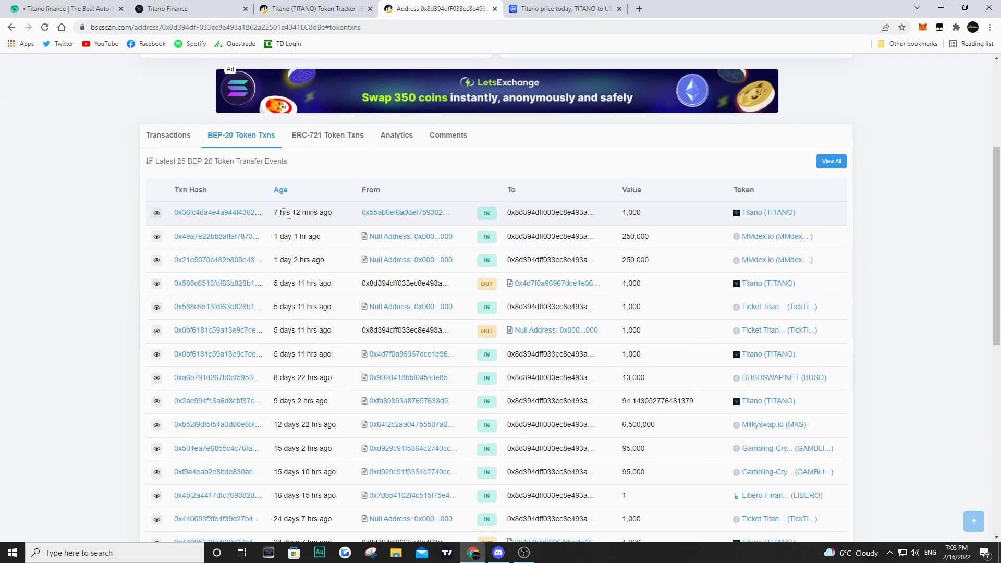
mouse_move(547, 213)
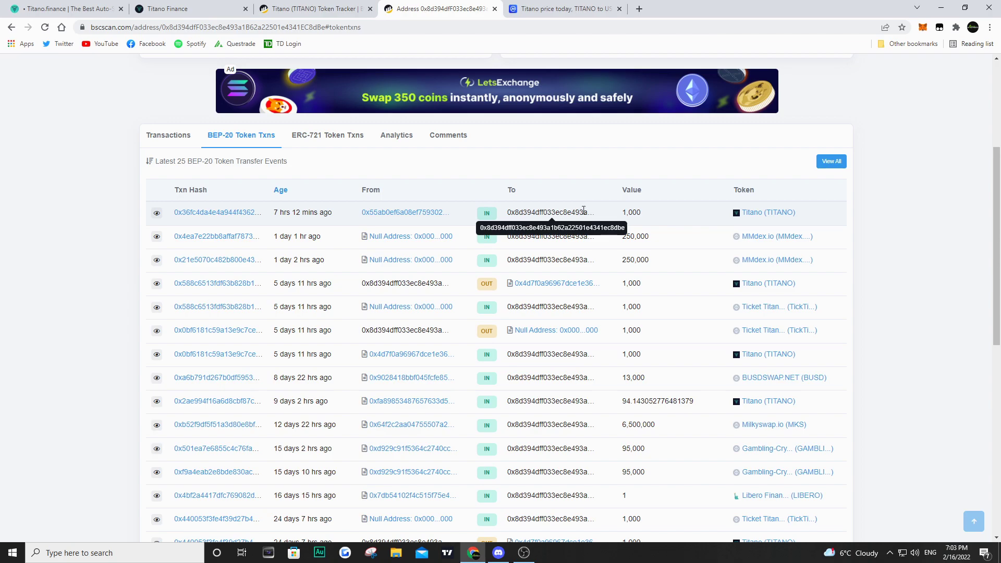
drag(610, 213, 671, 219)
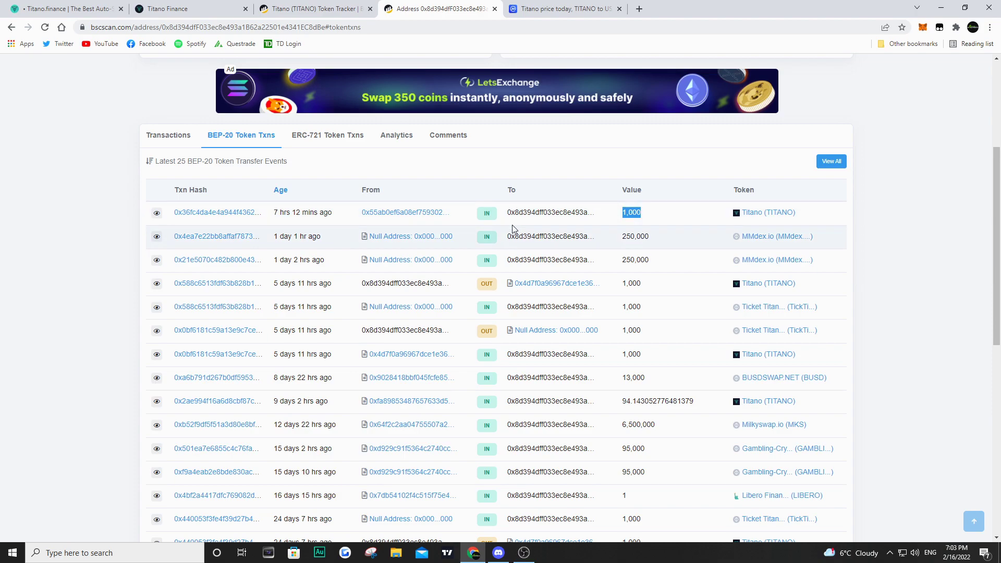
click(187, 8)
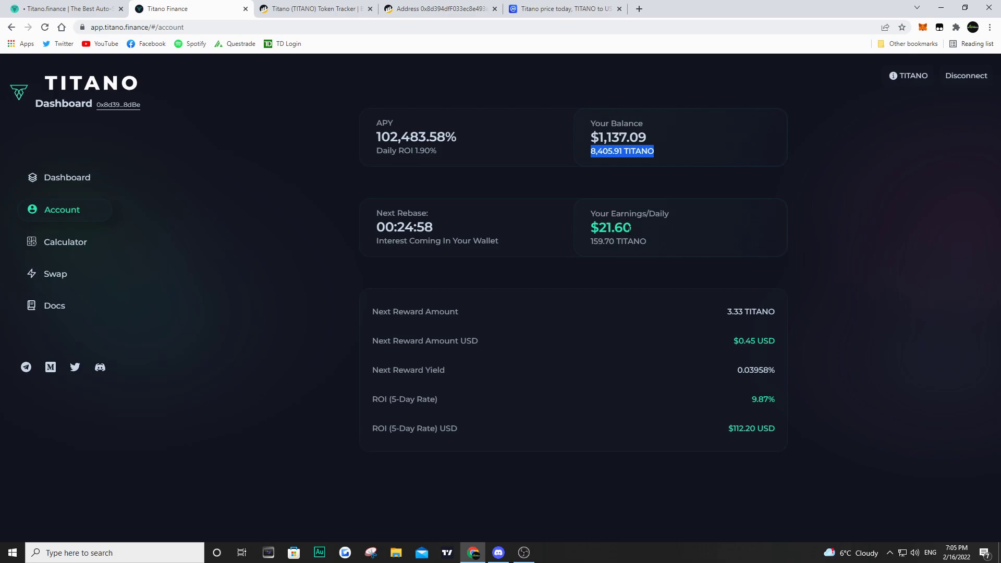
- Switch to the CoinMarketCap Titano price page to view its 7-day chart
click(588, 11)
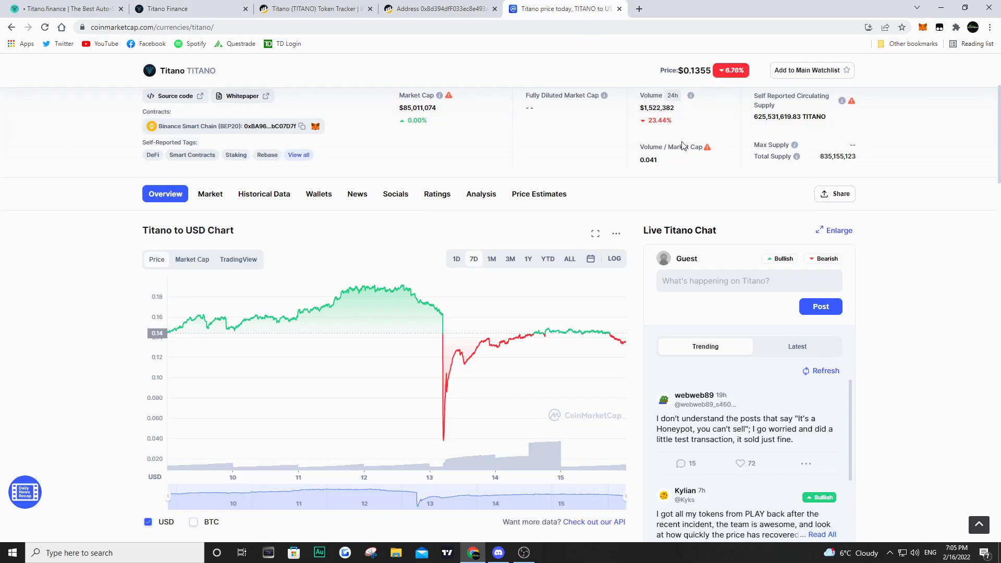
scroll(900, 241, up, 2)
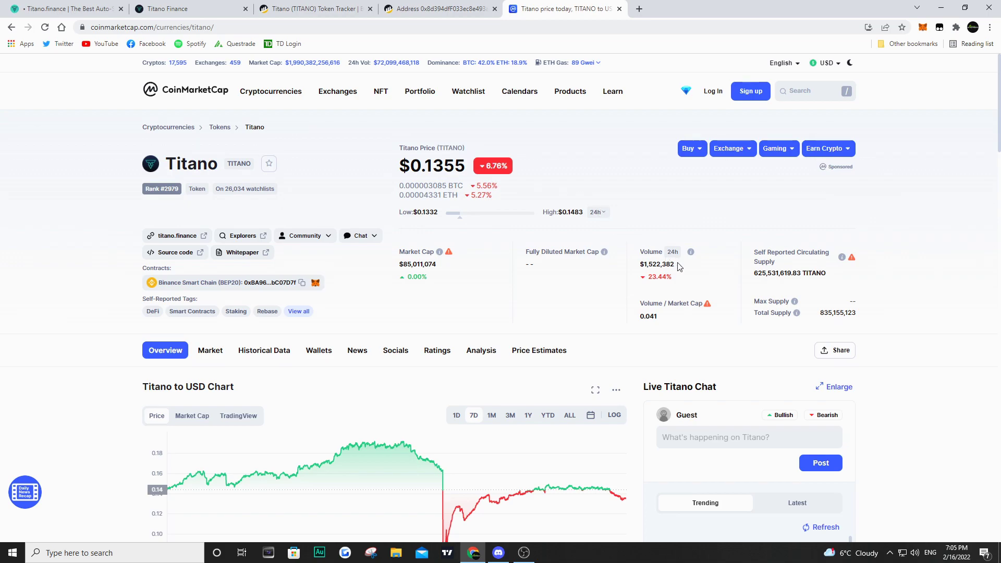
scroll(853, 251, down, 2)
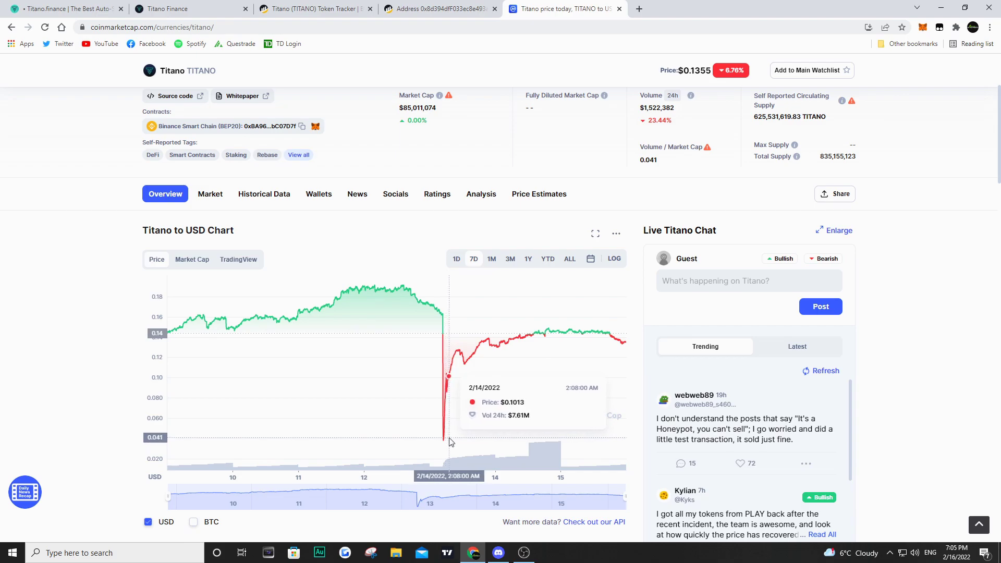
scroll(997, 319, up, 1)
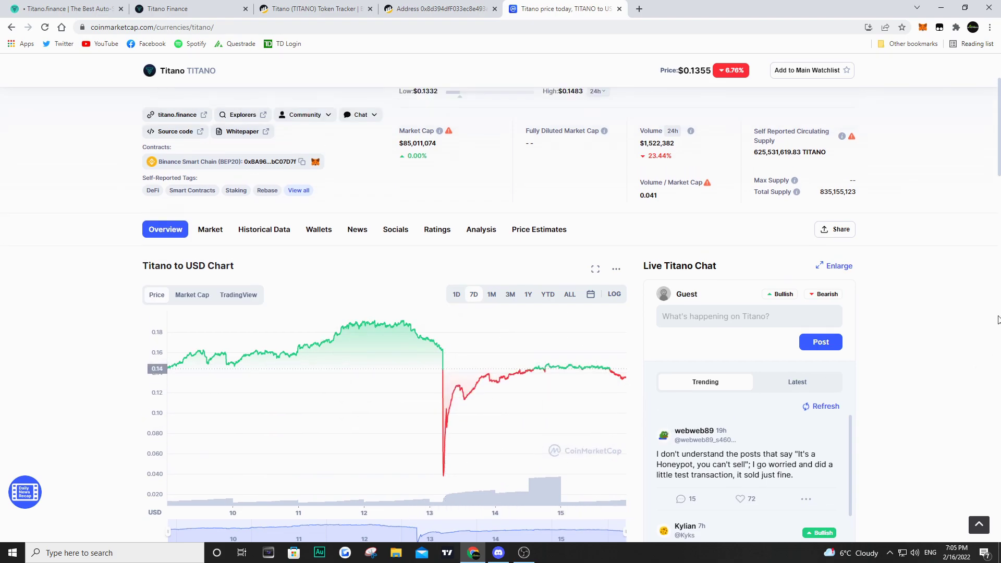
scroll(998, 319, up, 3)
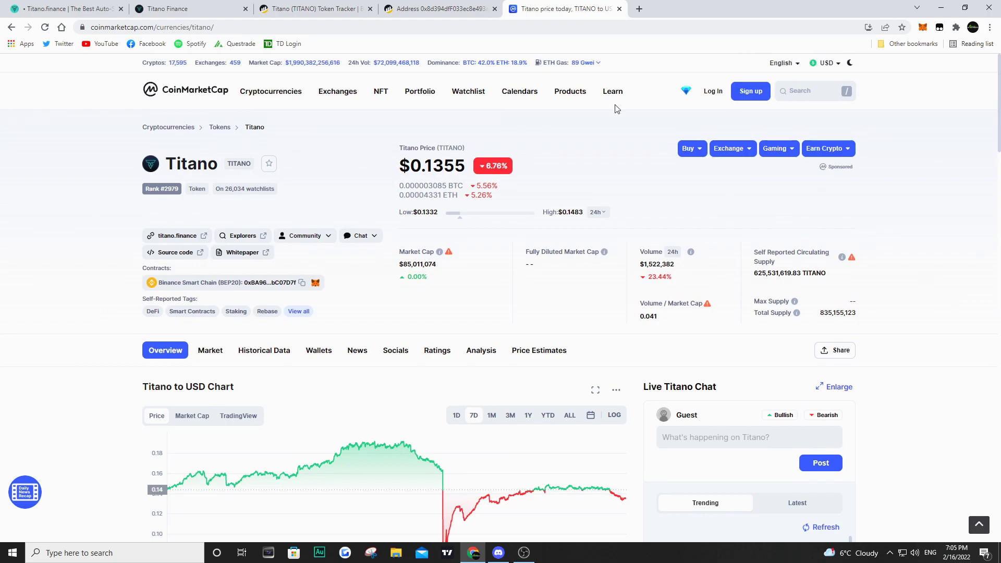
- On the Titano token tracker, highlight the 44,147 holders count and open the Holders list
click(326, 8)
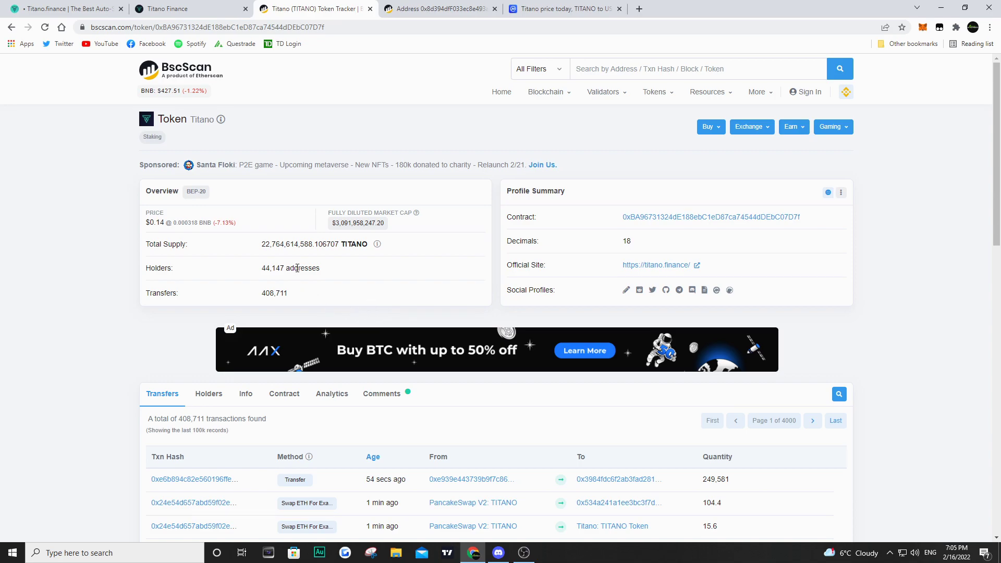
drag(286, 268, 258, 270)
click(208, 394)
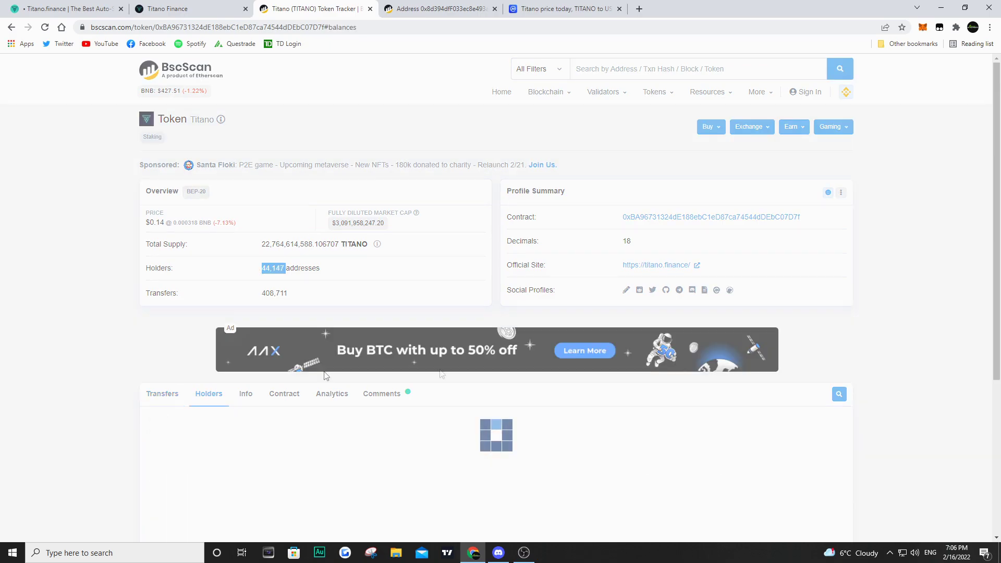
scroll(895, 275, down, 3)
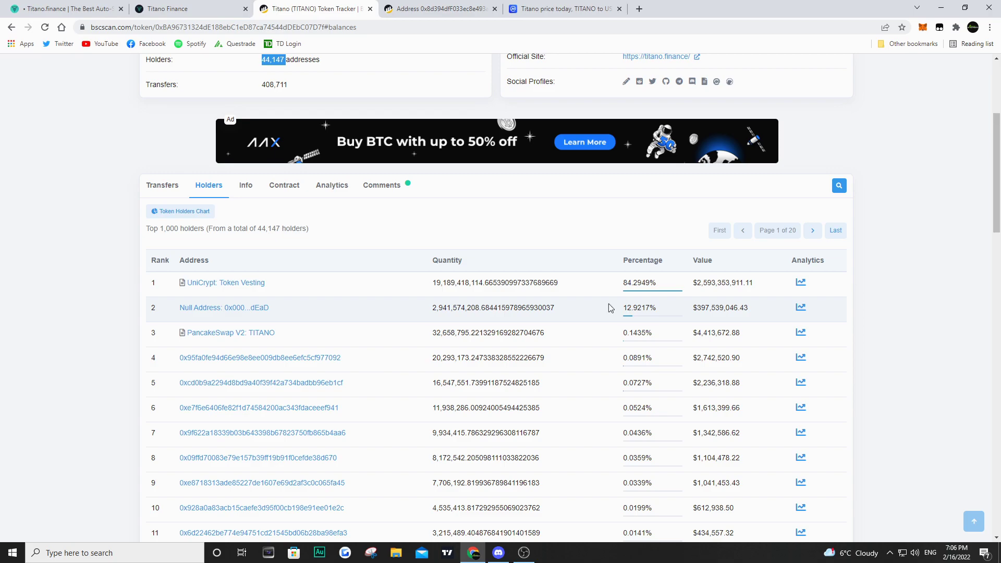
- Highlight the Null Address's 99,103,474 TITANO transfer, then return to the Titano homepage
click(224, 307)
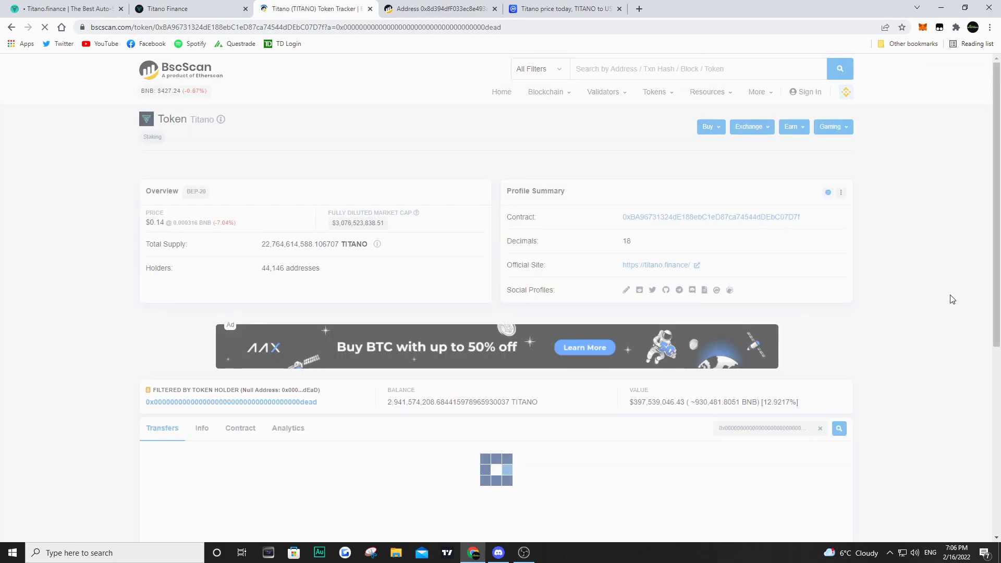
scroll(951, 299, down, 3)
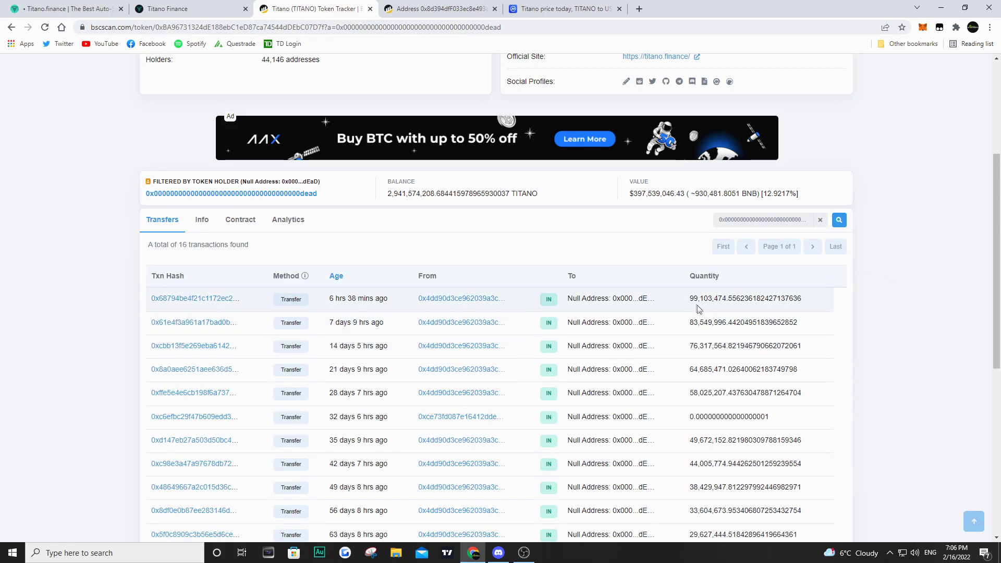
drag(690, 299, 727, 298)
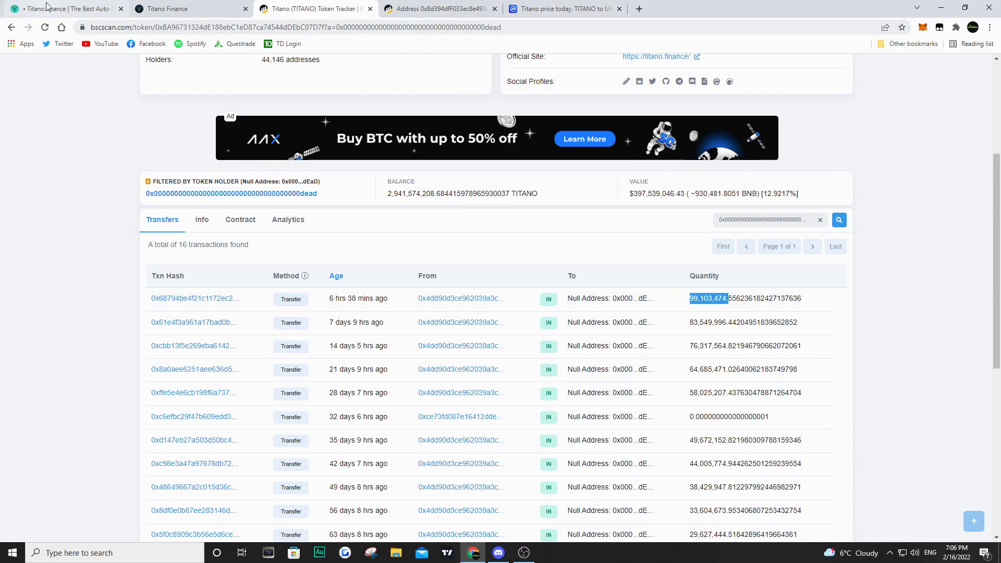
click(67, 8)
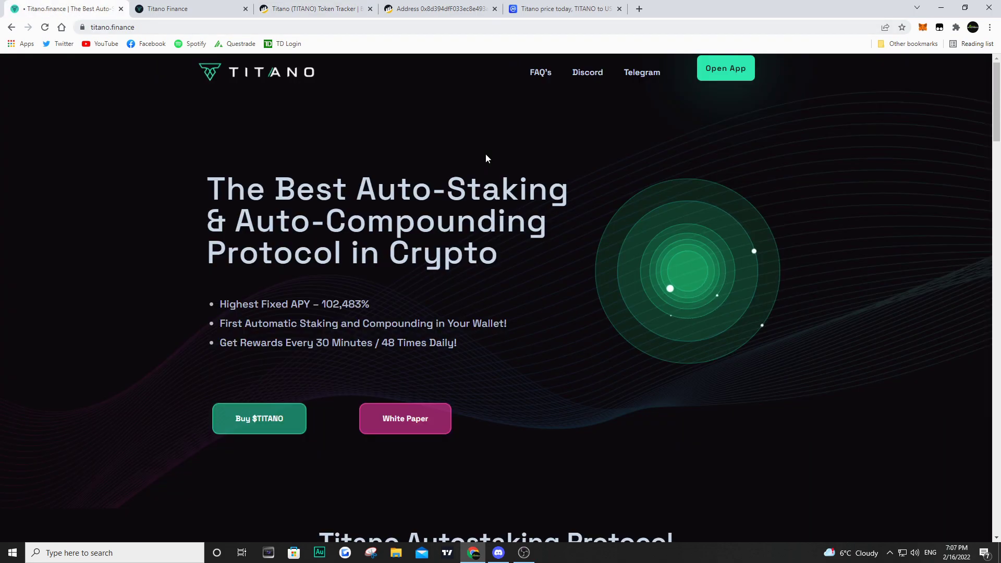